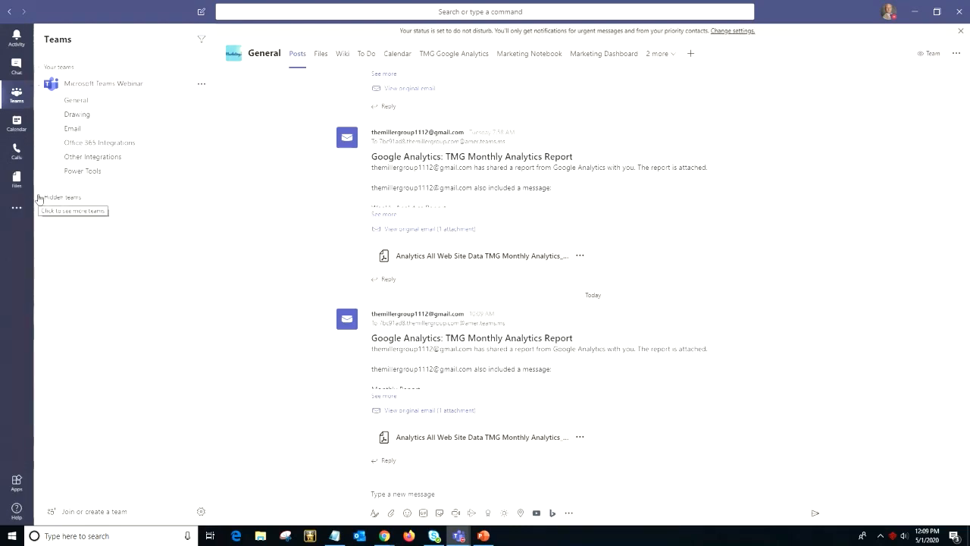
- Show the hidden teams, collapse AR/AP and Account Managers channels, and expand Centralized Services
left_click(47, 197)
scroll(81, 211, "down", 3)
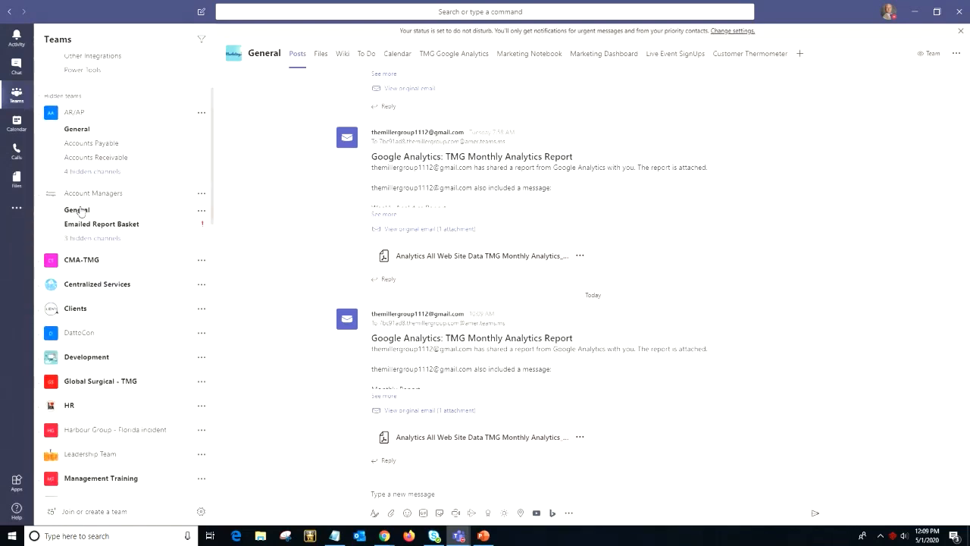
scroll(83, 189, "down", 1)
scroll(104, 117, "up", 1)
left_click(101, 114)
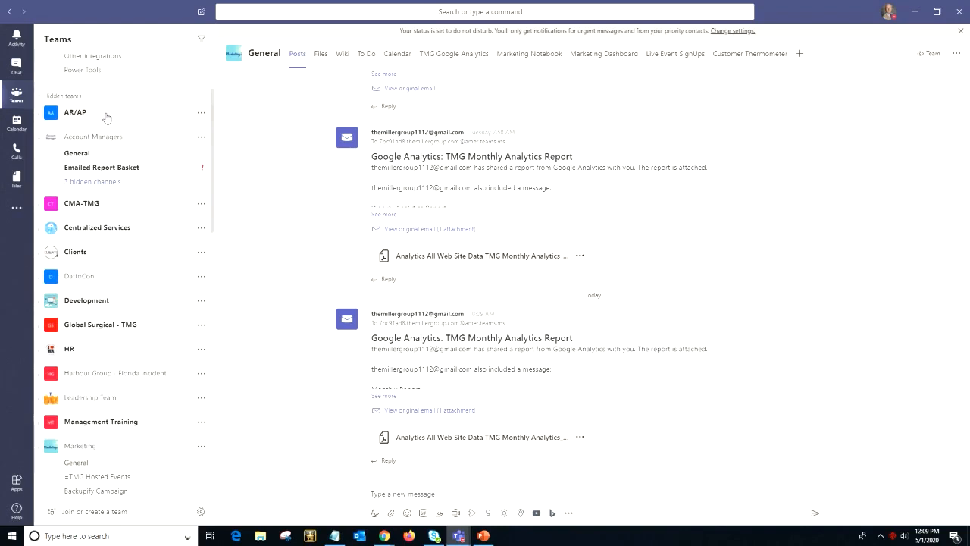
left_click(102, 136)
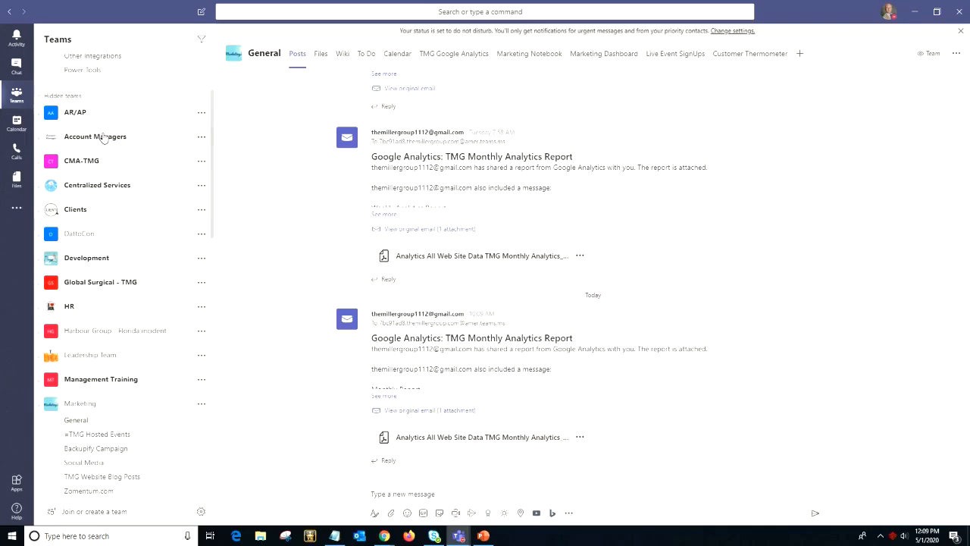
left_click(107, 187)
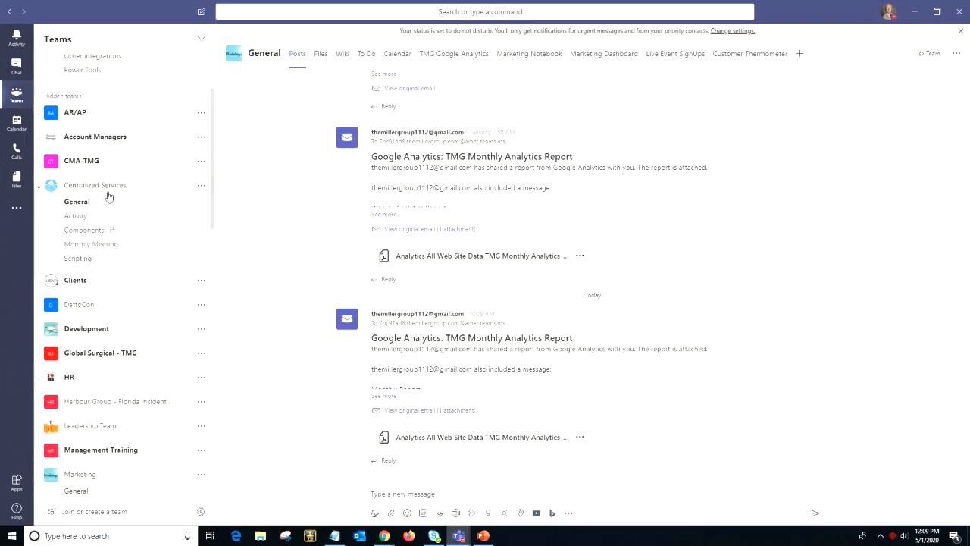
scroll(108, 196, "down", 3)
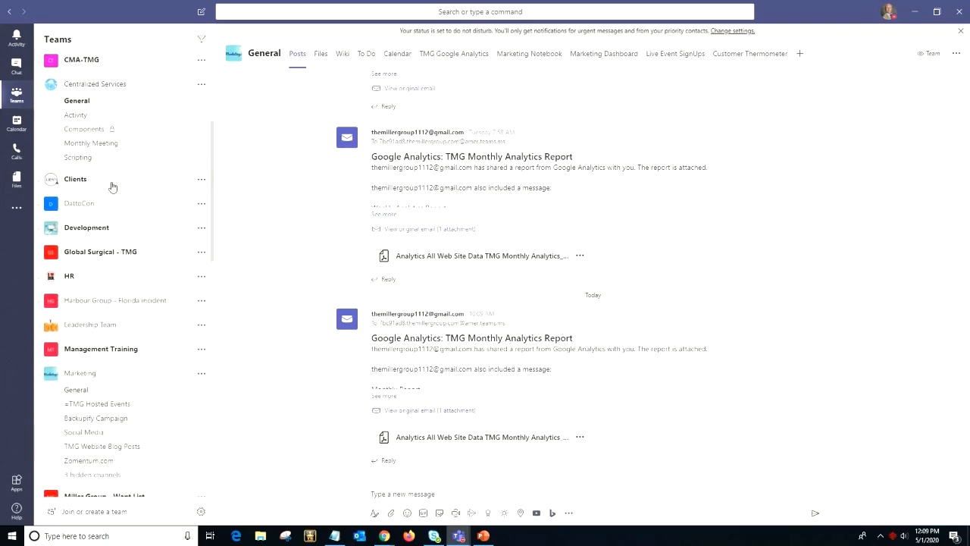
- Expand and collapse the Clients channels, collapse Marketing, then hide the hidden teams list again
left_click(112, 187)
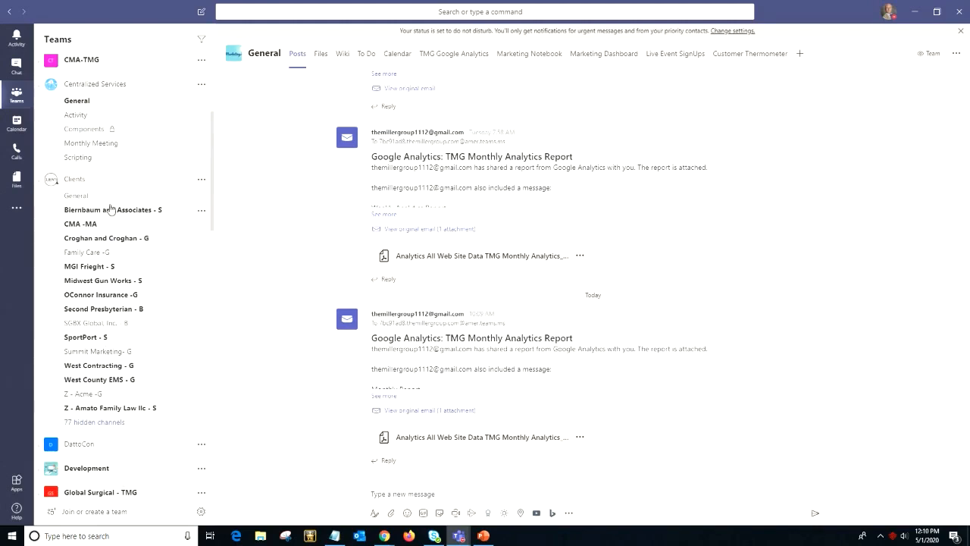
left_click(111, 179)
scroll(117, 225, "down", 3)
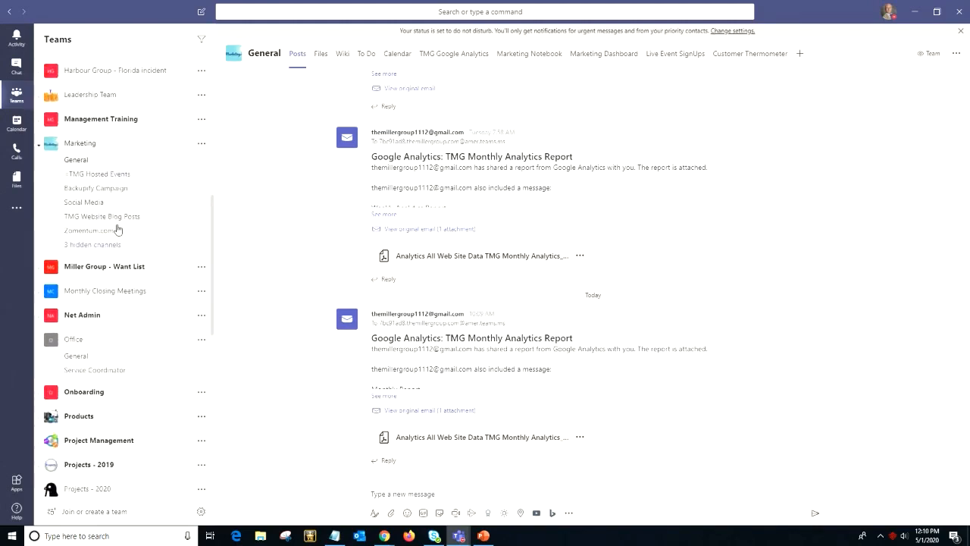
scroll(117, 220, "up", 3)
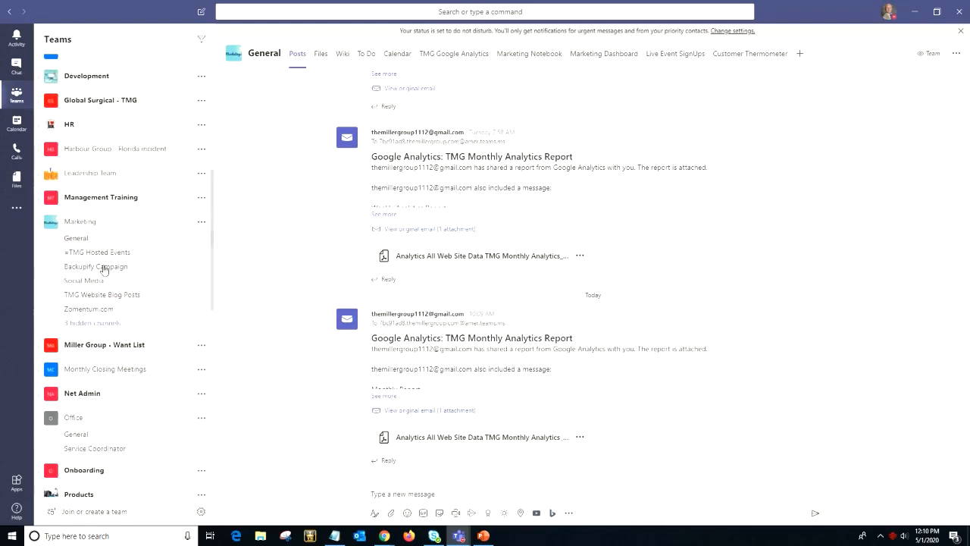
left_click(102, 223)
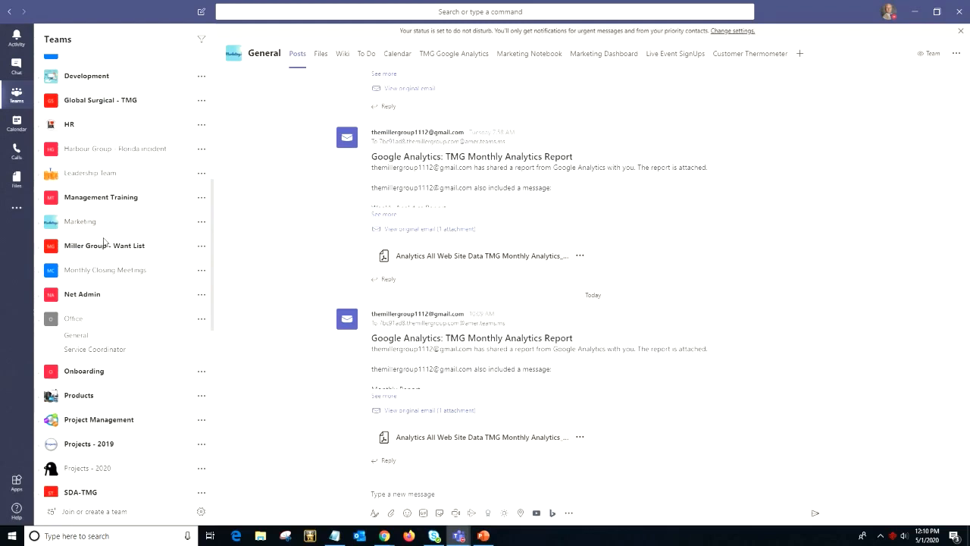
scroll(104, 241, "up", 10)
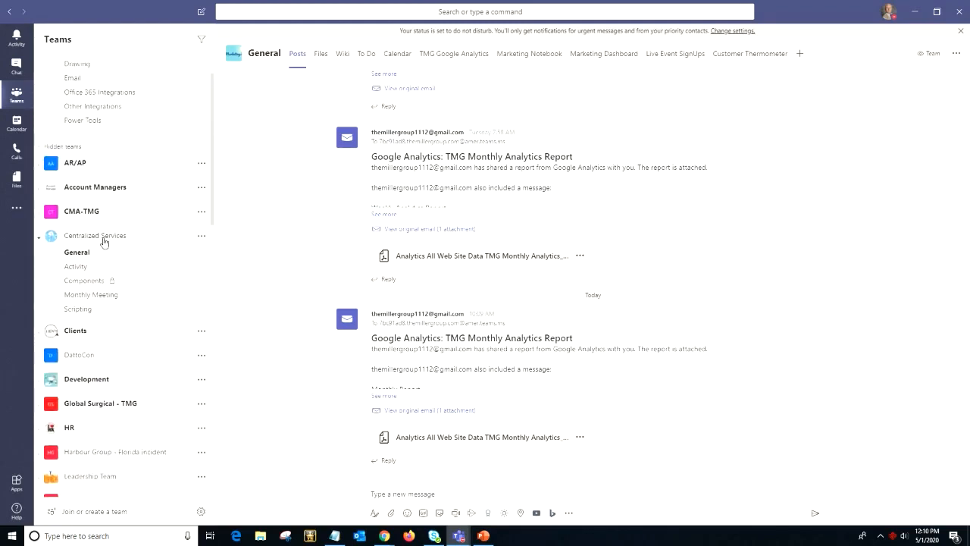
scroll(104, 241, "up", 1)
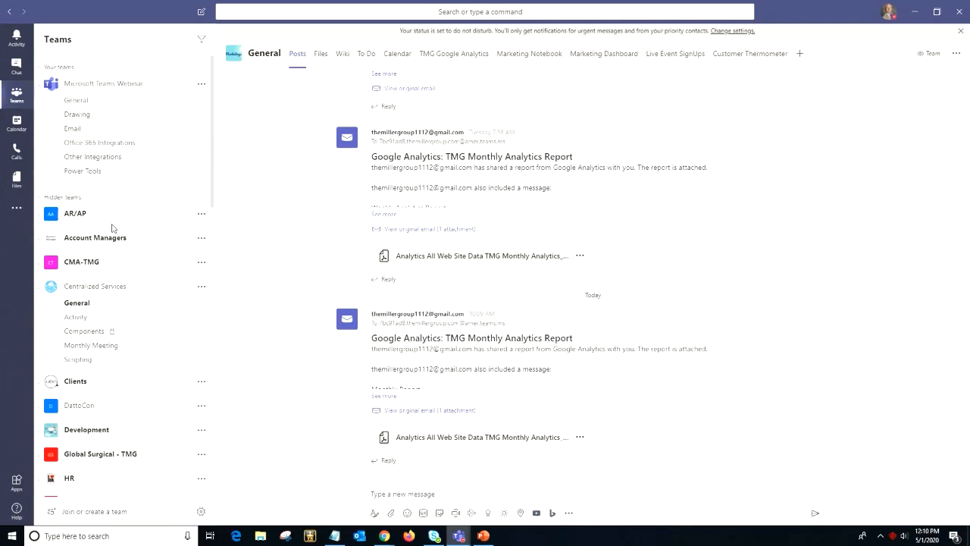
left_click(38, 200)
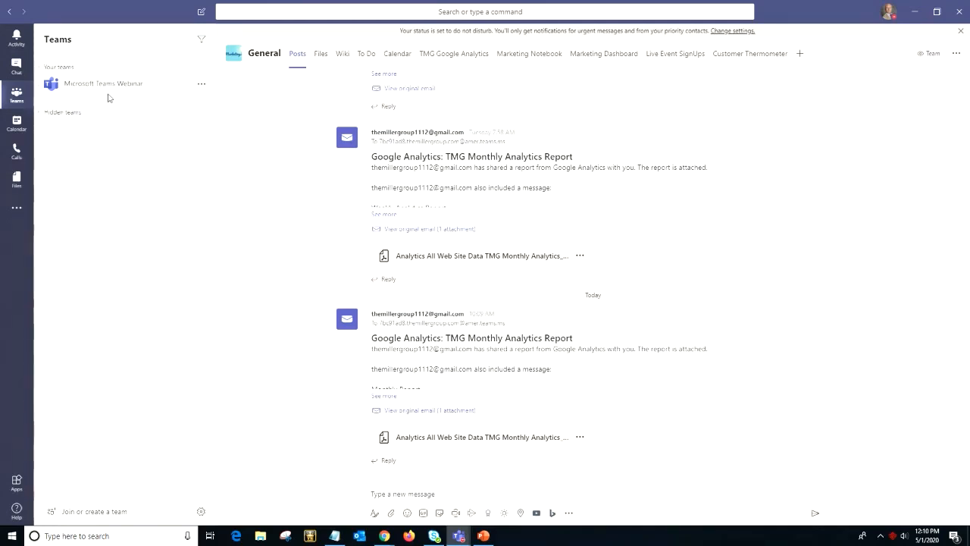
- Start creating a new team built from scratch
left_click(125, 518)
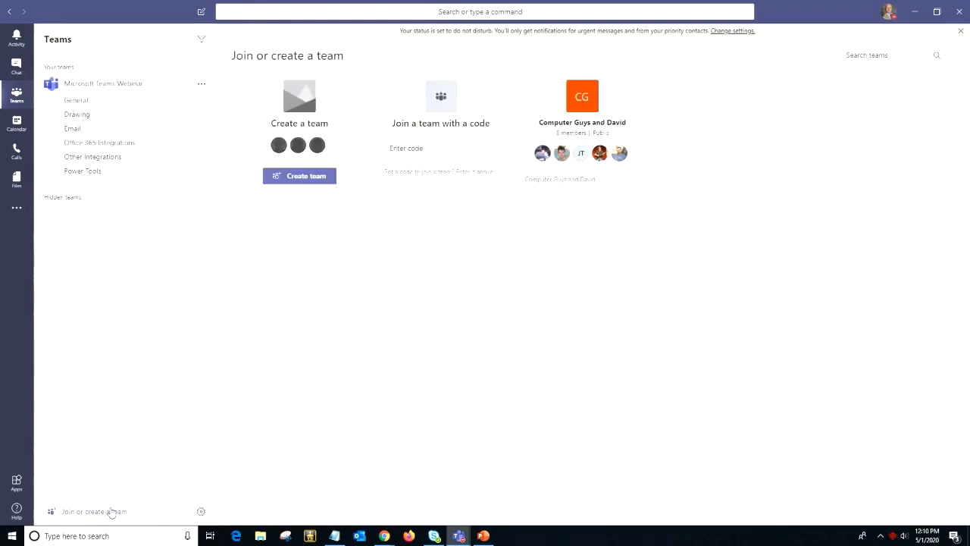
left_click(299, 179)
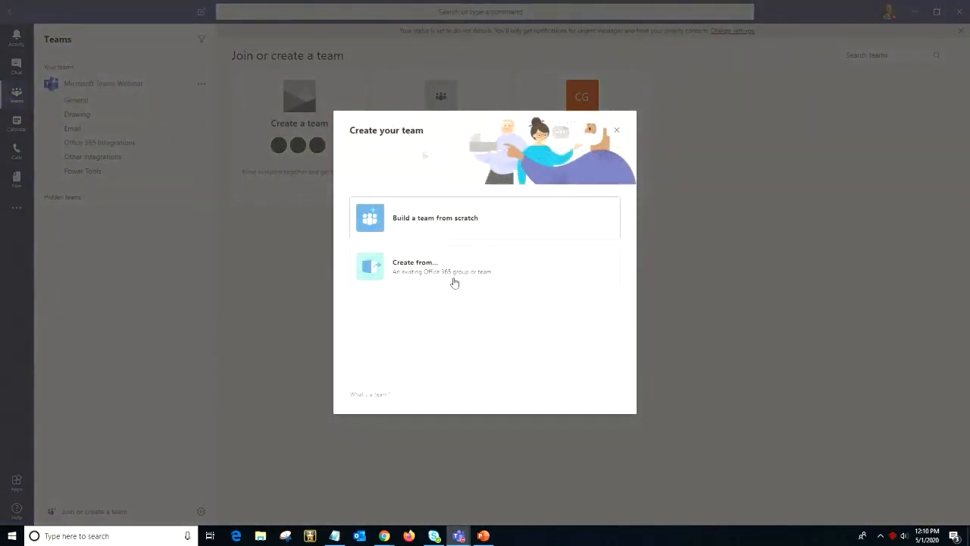
left_click(468, 230)
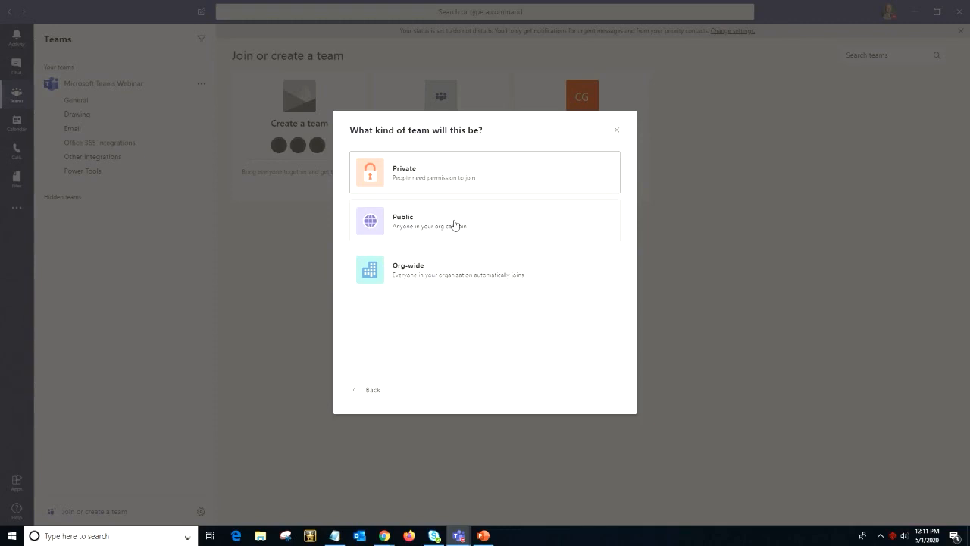
- Make the new team Private, name it 'Sample', and create it
left_click(467, 179)
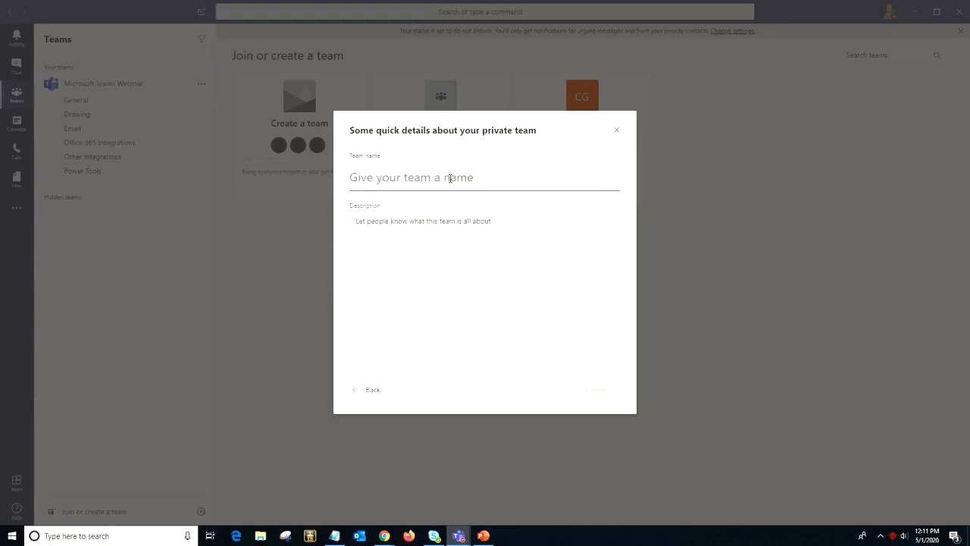
type("Sample")
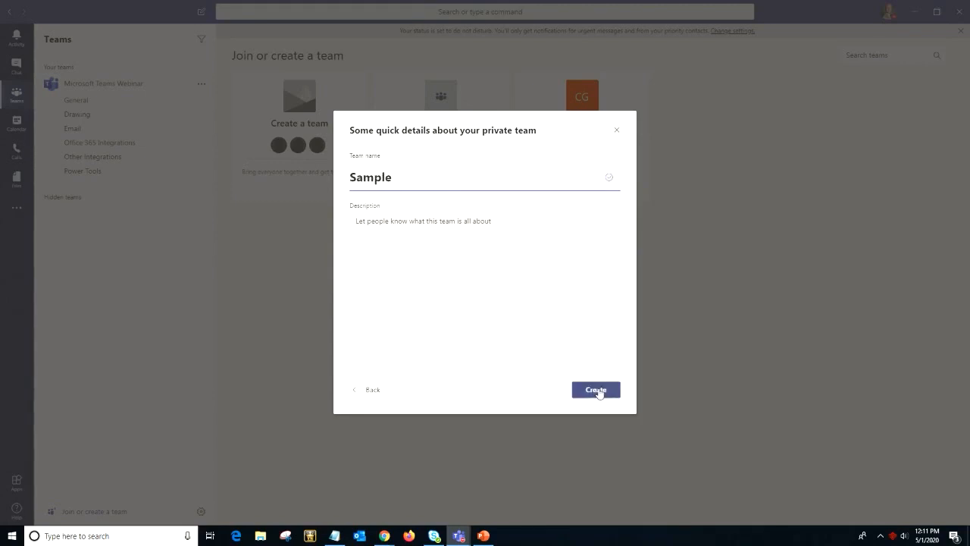
left_click(598, 391)
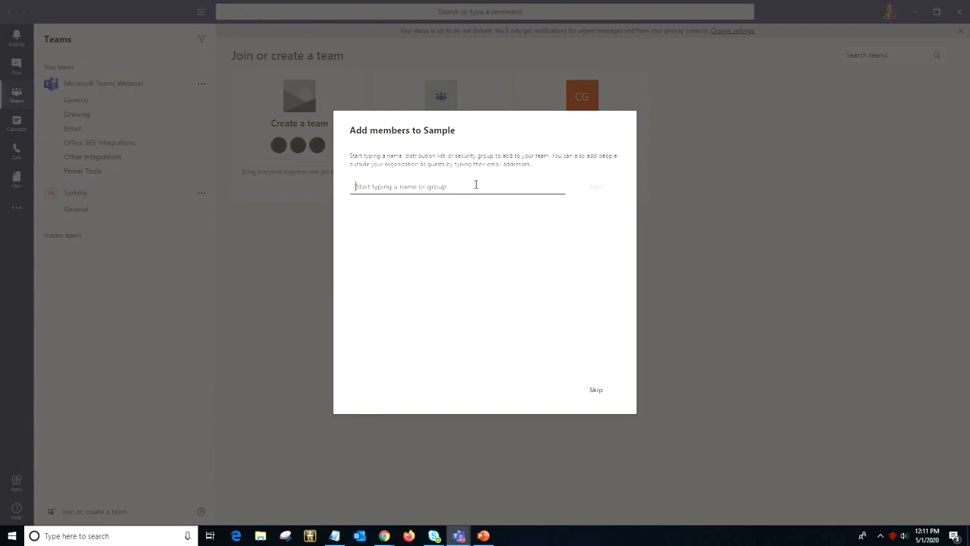
- Search for a colleague by name and add them as a member of Sample
type("chad")
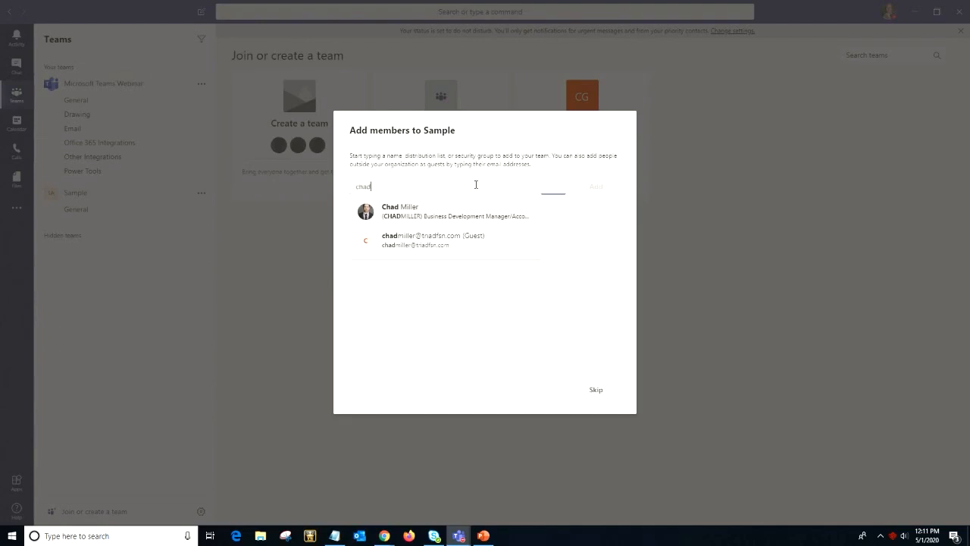
left_click(470, 215)
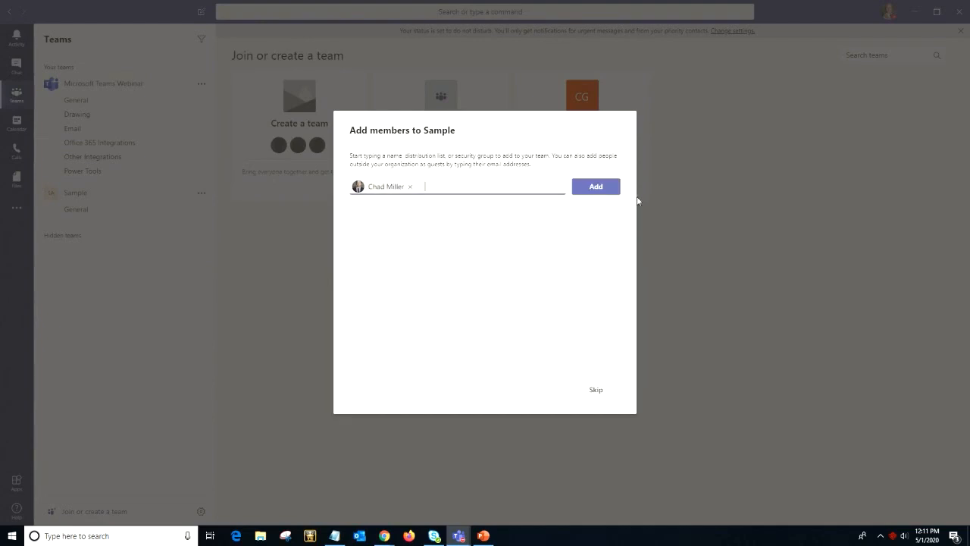
left_click(611, 189)
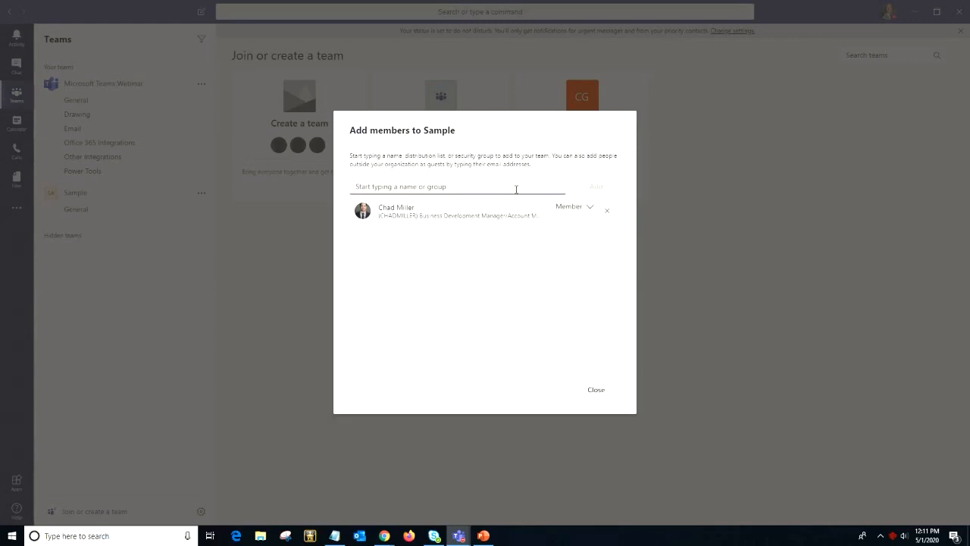
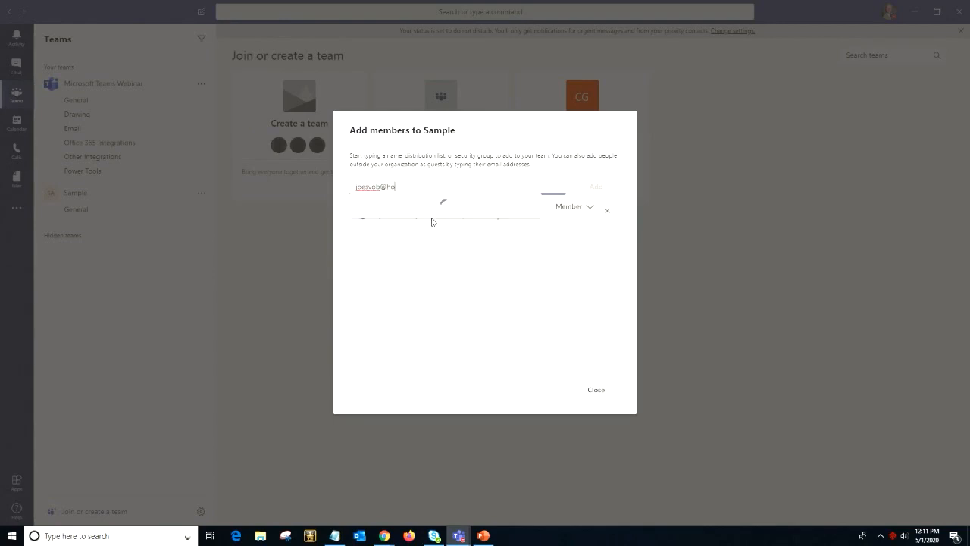
- Add an outside guest to Sample by entering their hotmail.com e-mail address
left_click(472, 225)
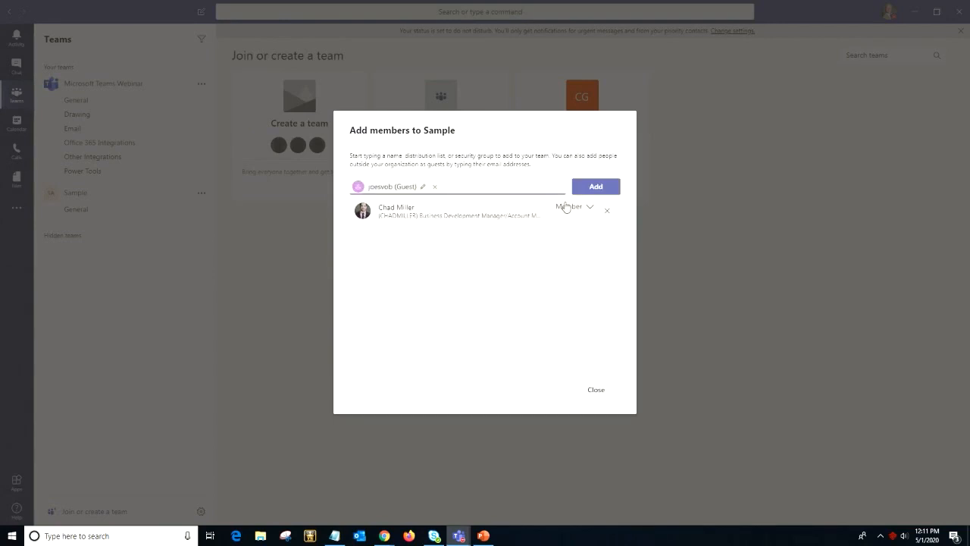
left_click(611, 190)
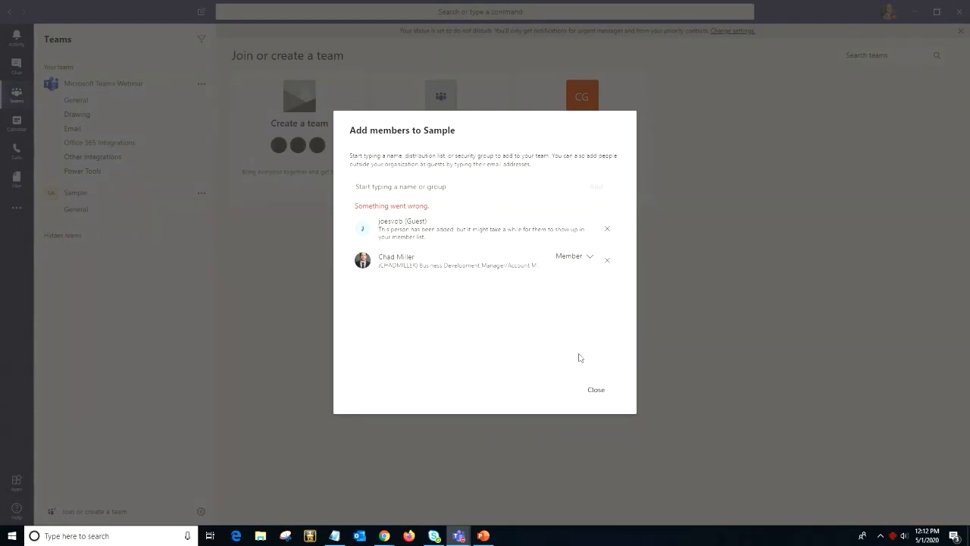
- Finish adding members to reach Sample's welcome page, toggling the Microsoft Teams Webinar channels
left_click(596, 390)
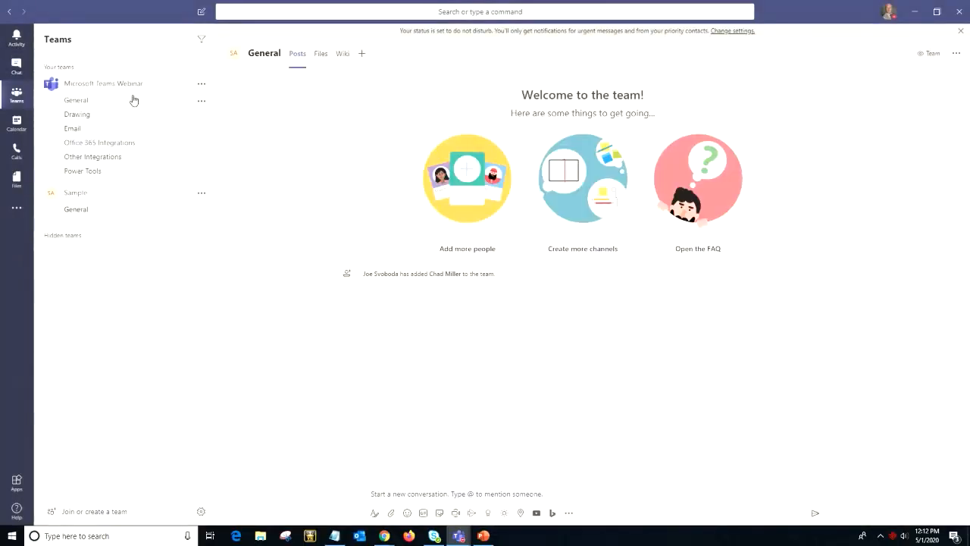
left_click(109, 85)
left_click(109, 85)
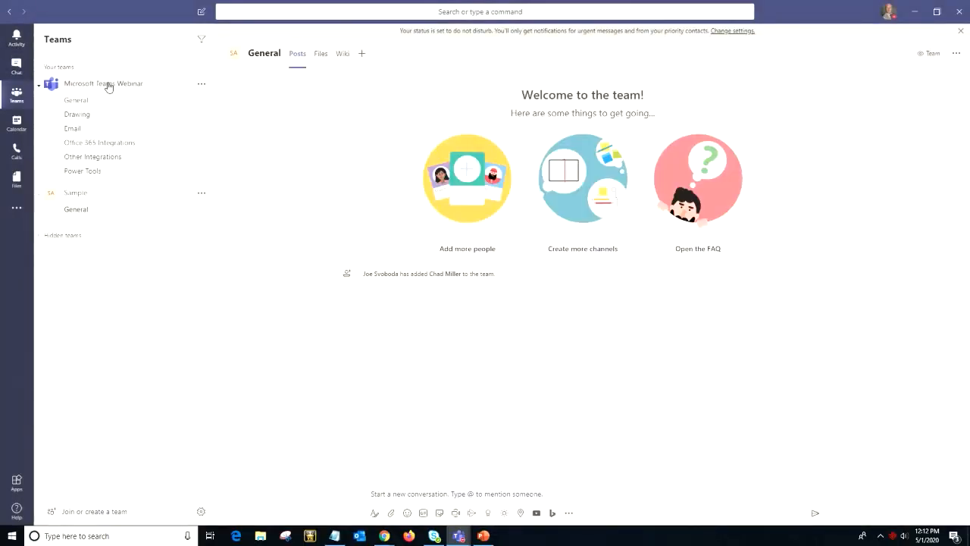